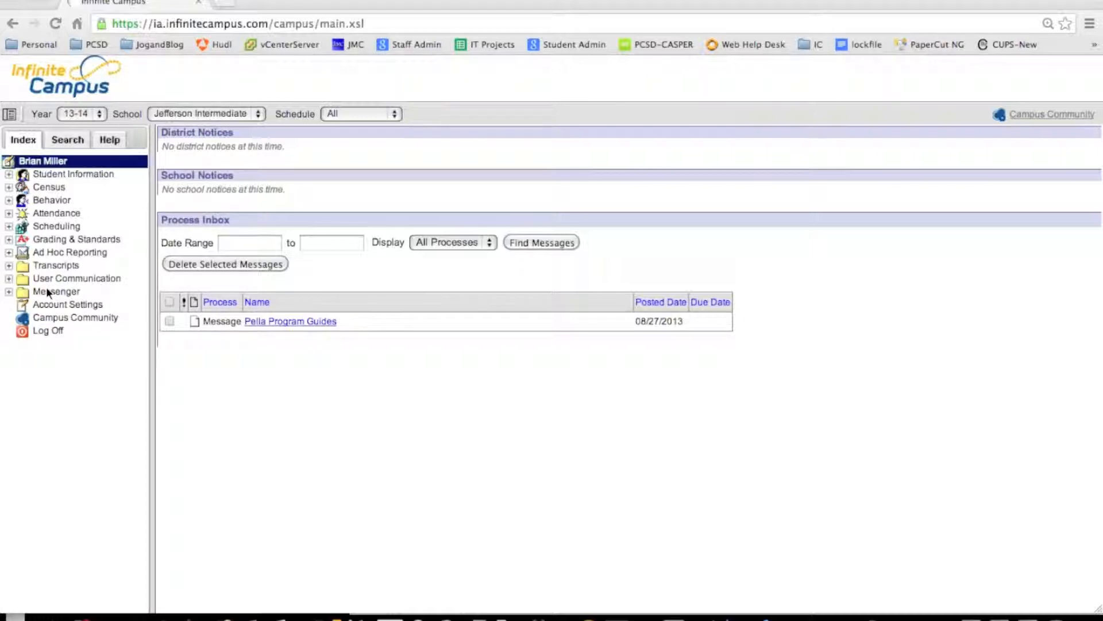
Open the Message Builder from the Messenger tools and keep User as the user/group
click(10, 293)
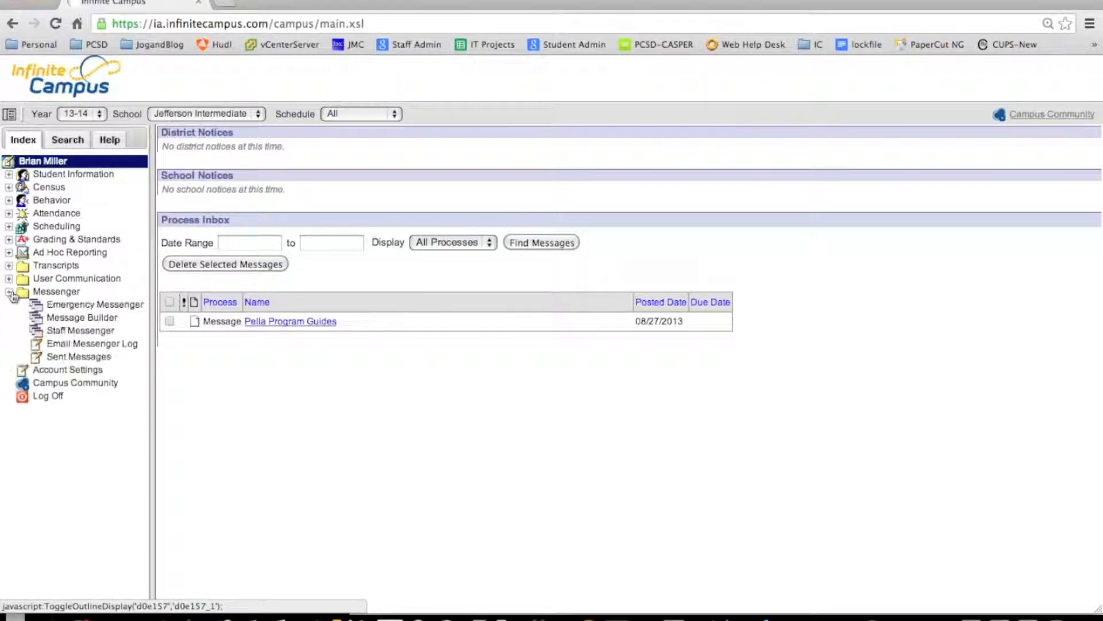
click(70, 319)
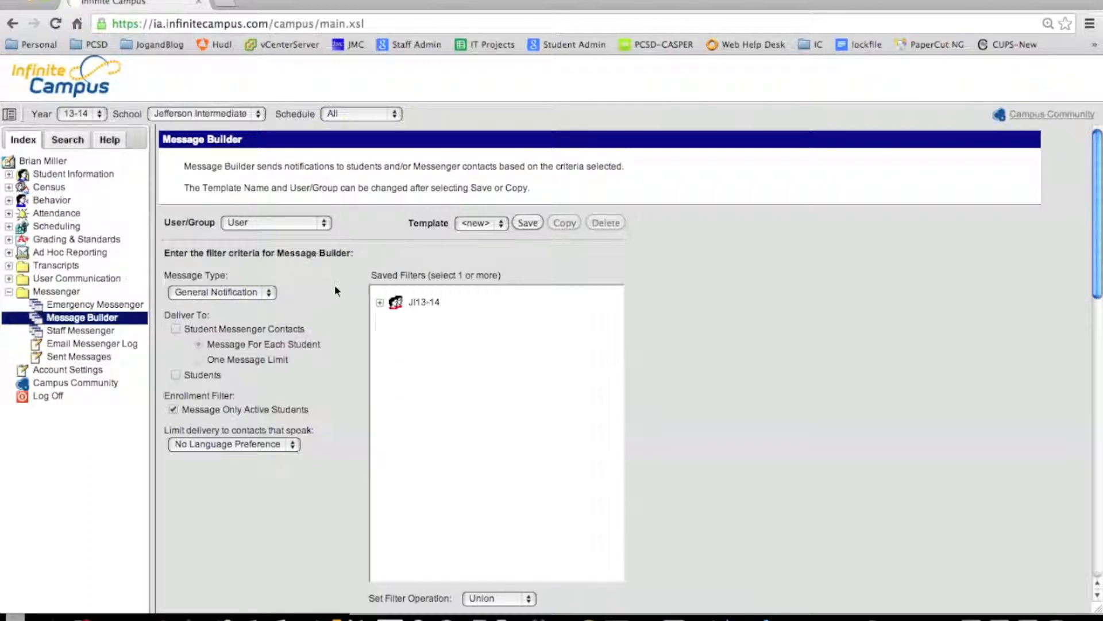
click(326, 229)
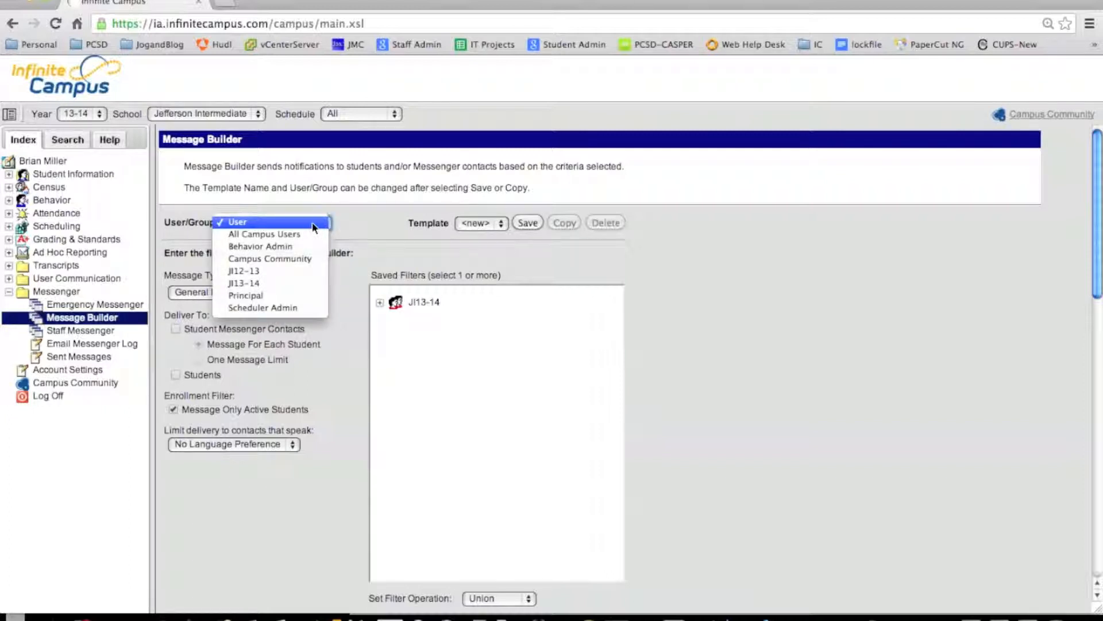
click(354, 222)
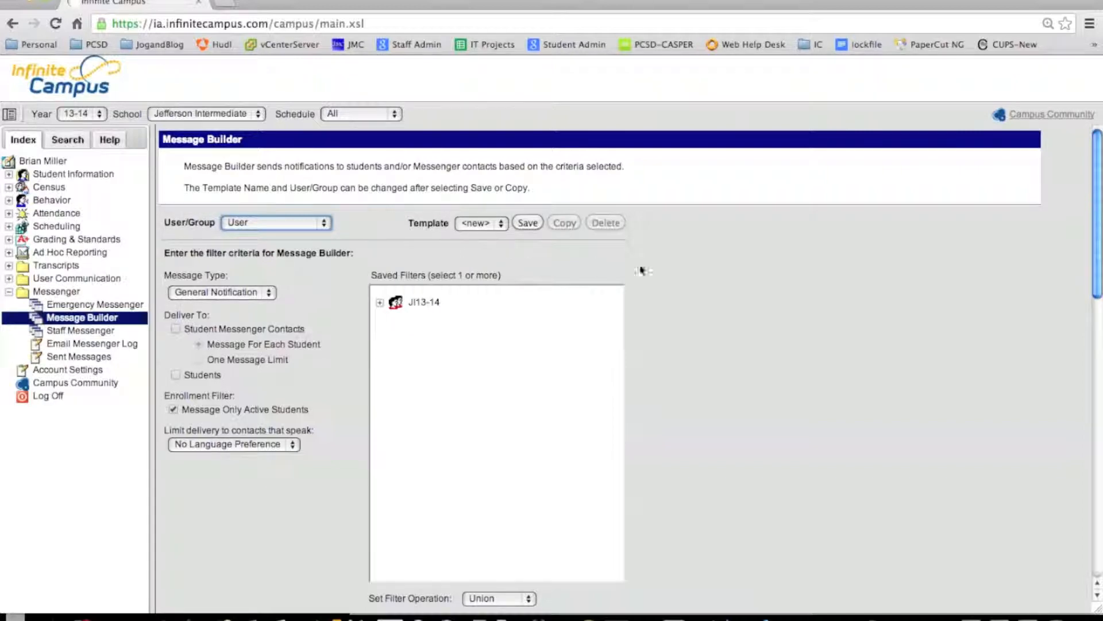
Look through the blank message form and try to save it as a new template
scroll(664, 275, down, 5)
scroll(663, 272, down, 5)
scroll(662, 270, up, 10)
click(527, 222)
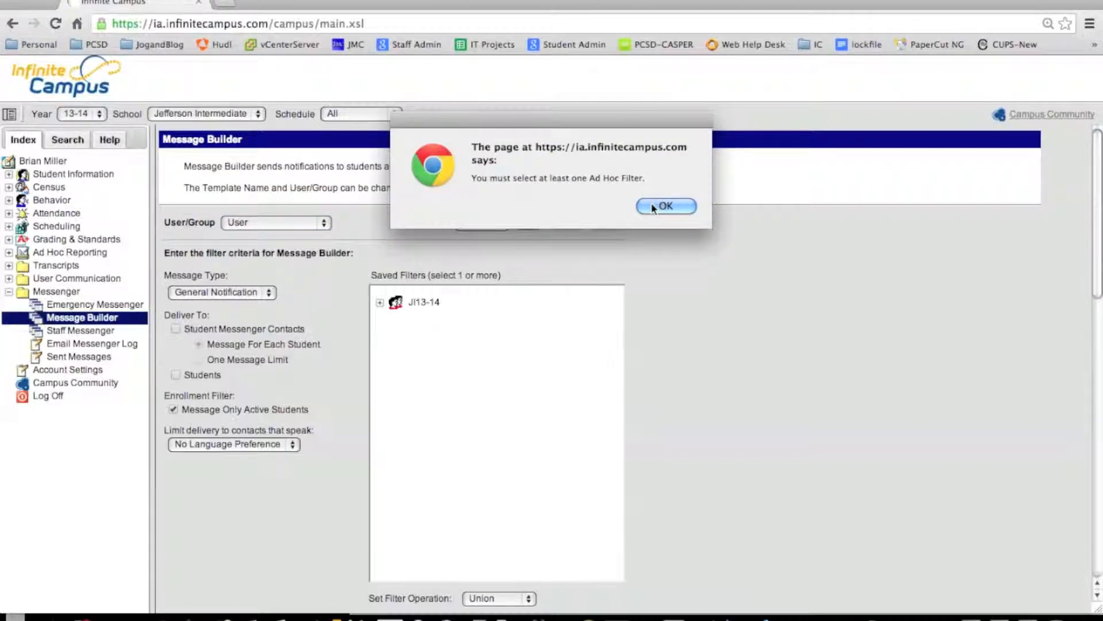
click(652, 206)
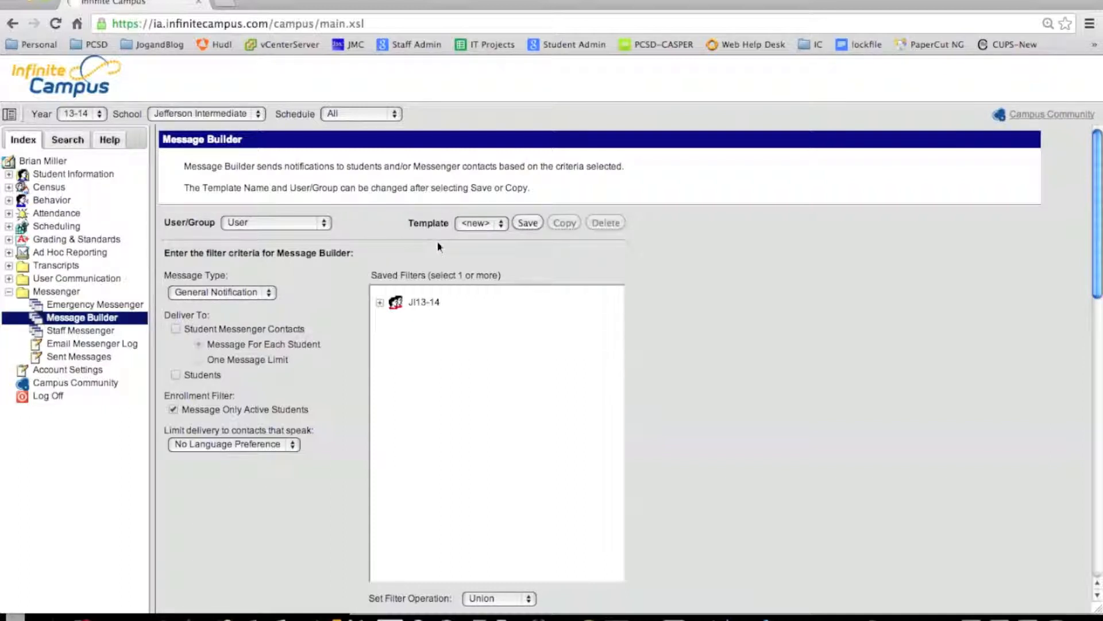
Keep General Notification as the message type and deliver to Student Messenger Contacts with One Message Limit
scroll(451, 245, down, 1)
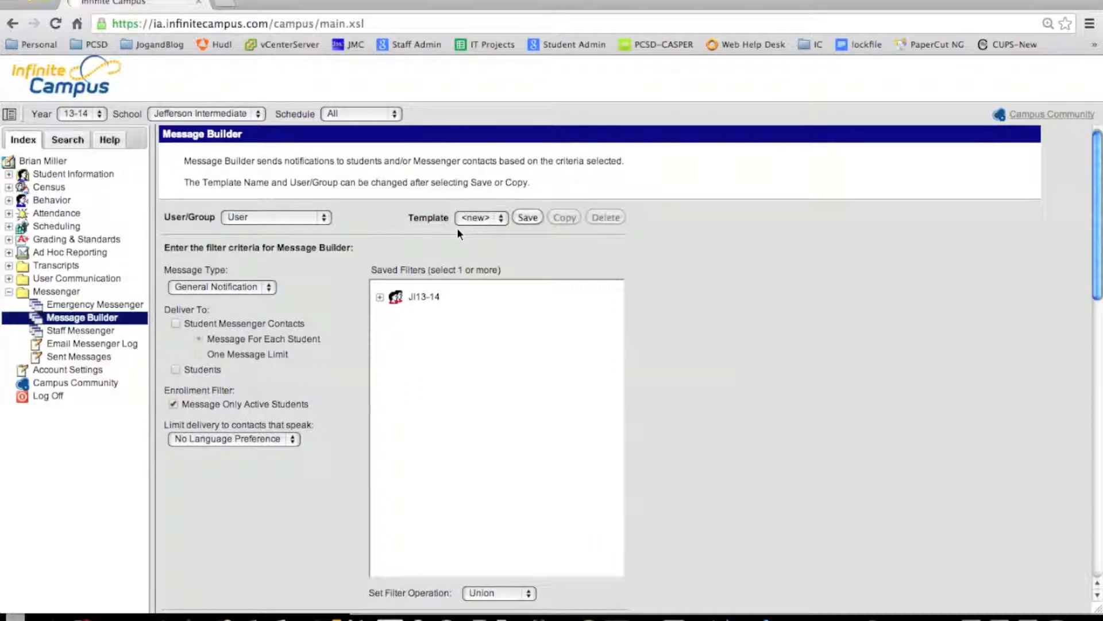
scroll(372, 237, down, 1)
scroll(372, 241, down, 3)
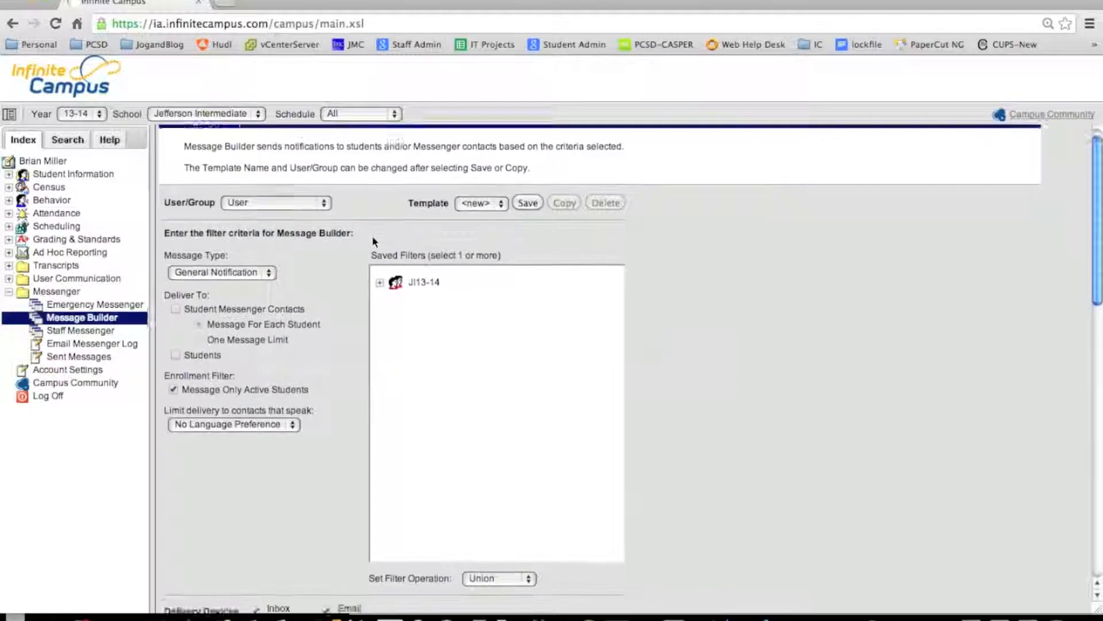
scroll(373, 241, down, 2)
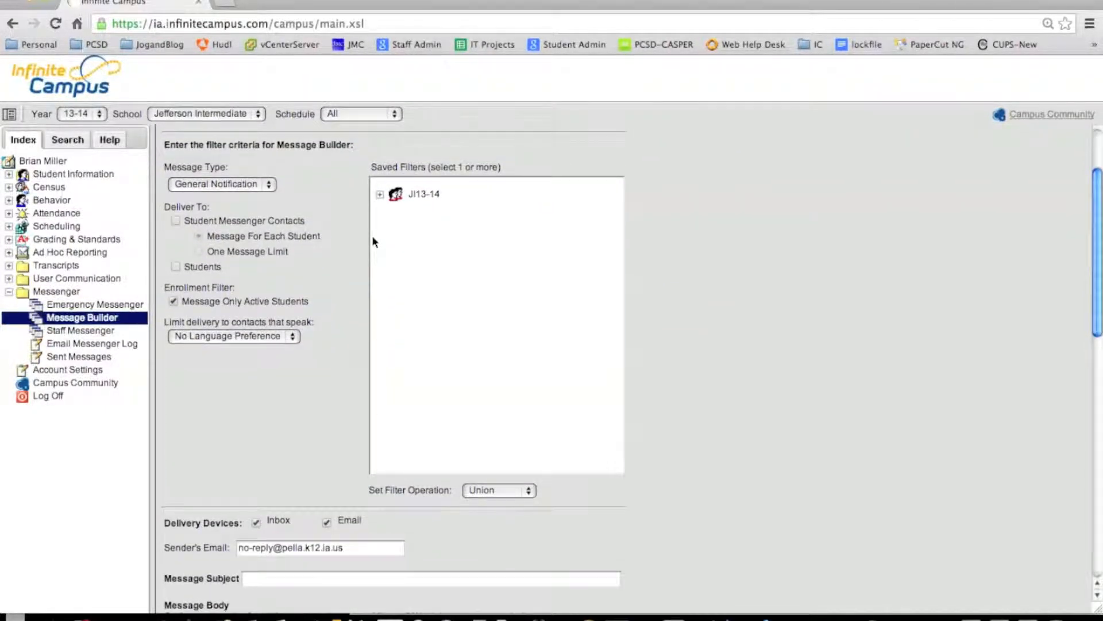
click(266, 185)
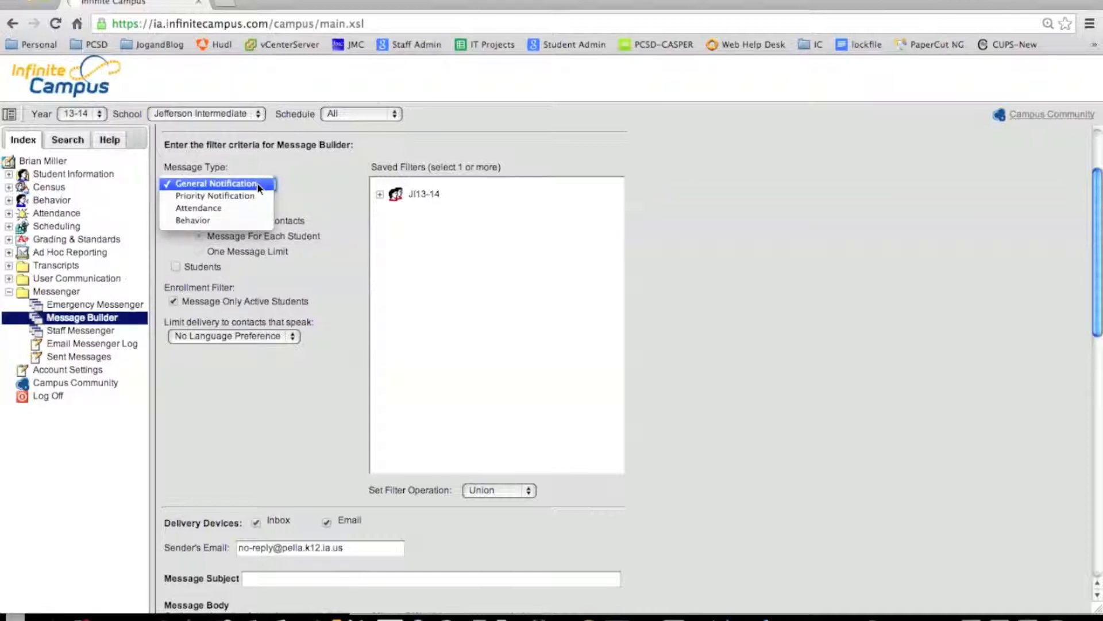
click(292, 178)
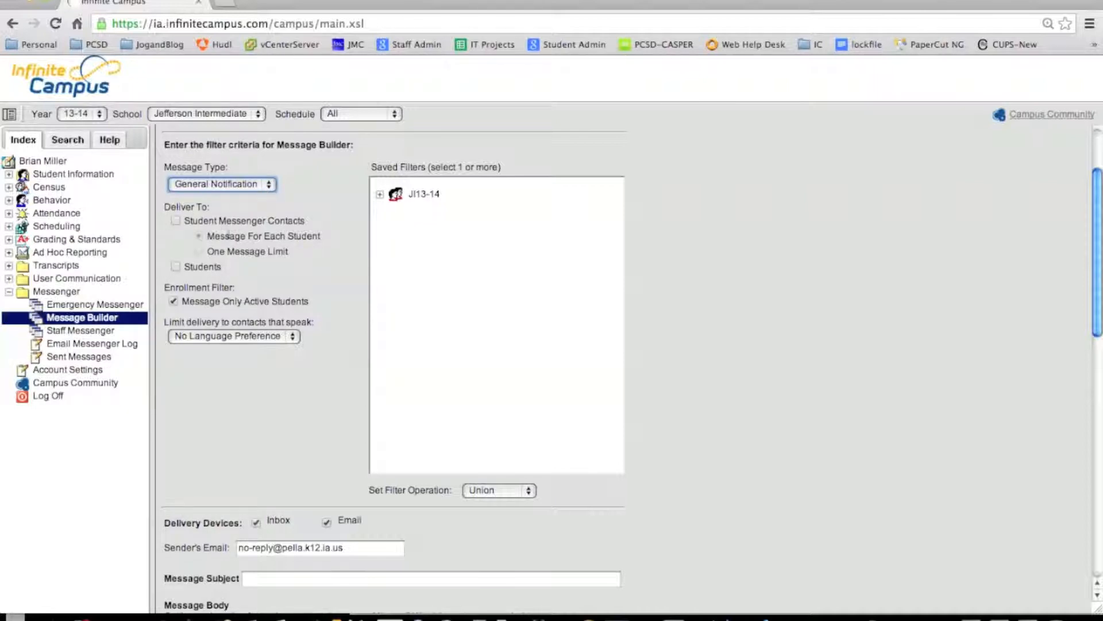
click(175, 221)
click(174, 267)
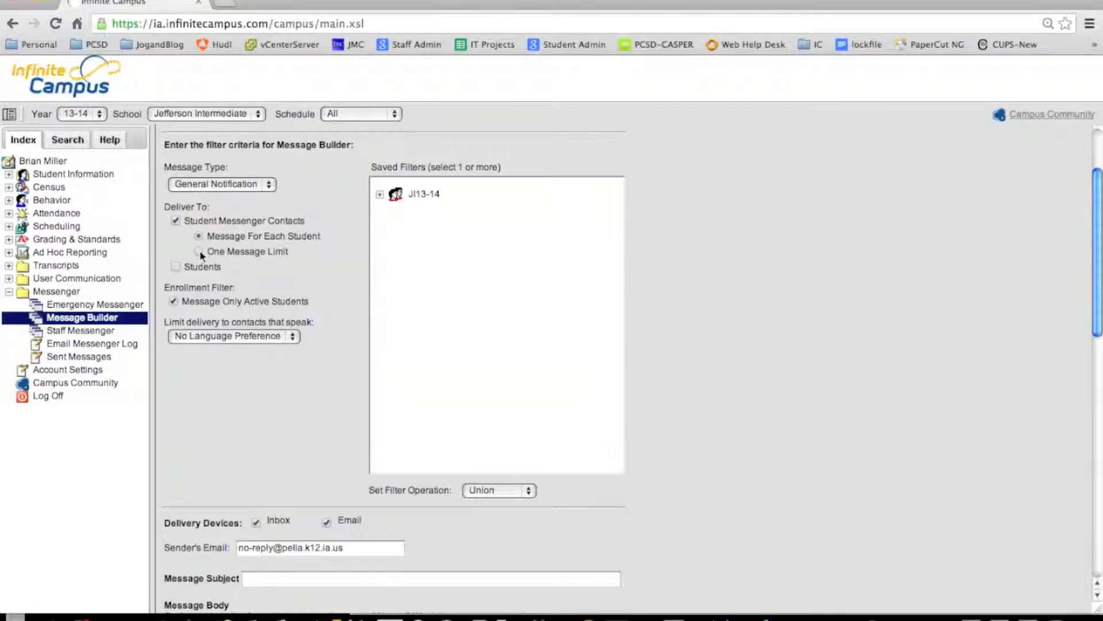
click(199, 251)
Expand the JI13-14 saved filters and select All 5th Grade Students and All 6th Grade Students, combined with the Union operation
click(380, 194)
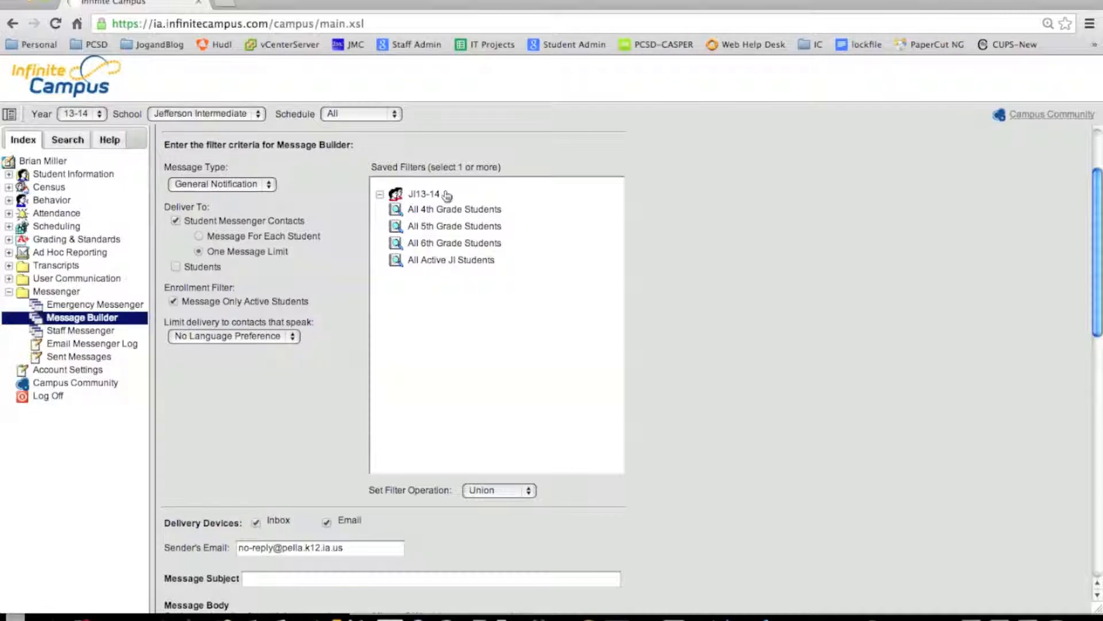
click(431, 263)
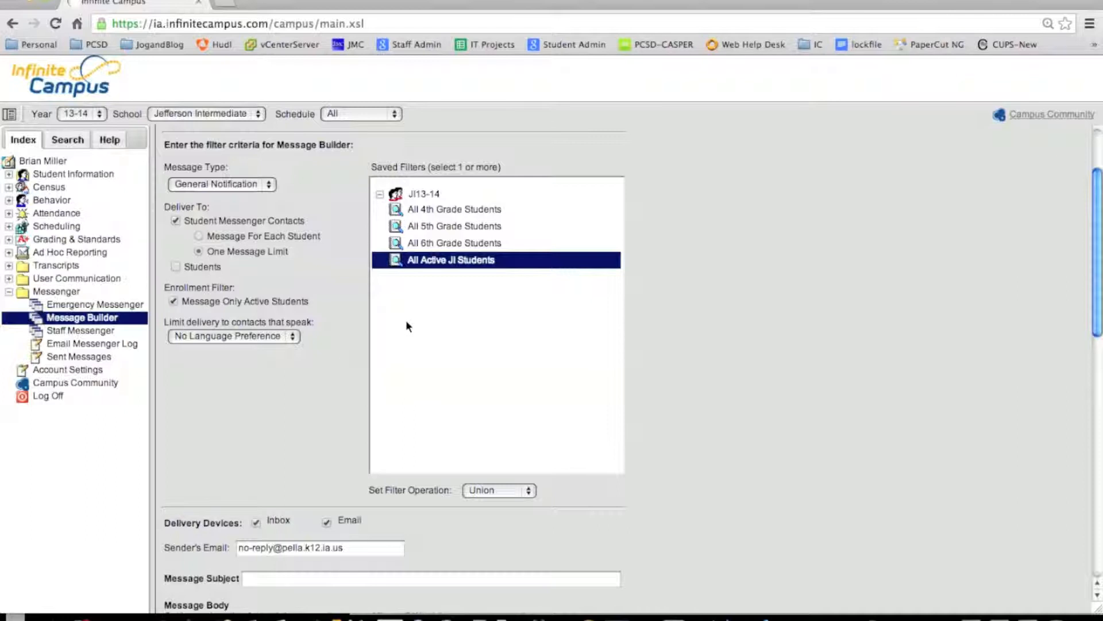
click(440, 230)
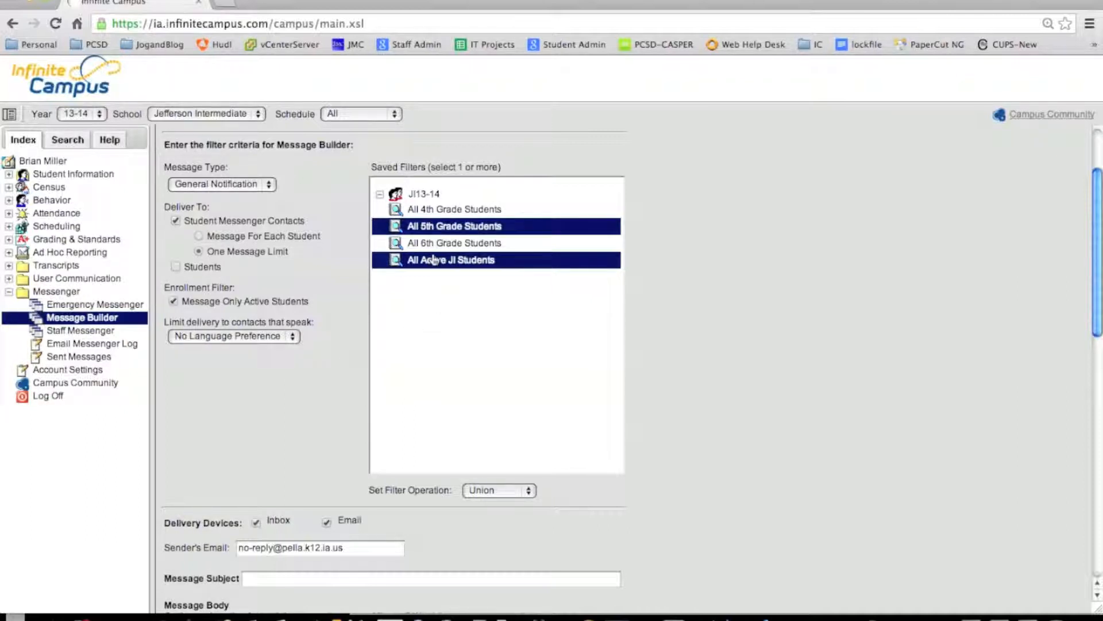
click(435, 259)
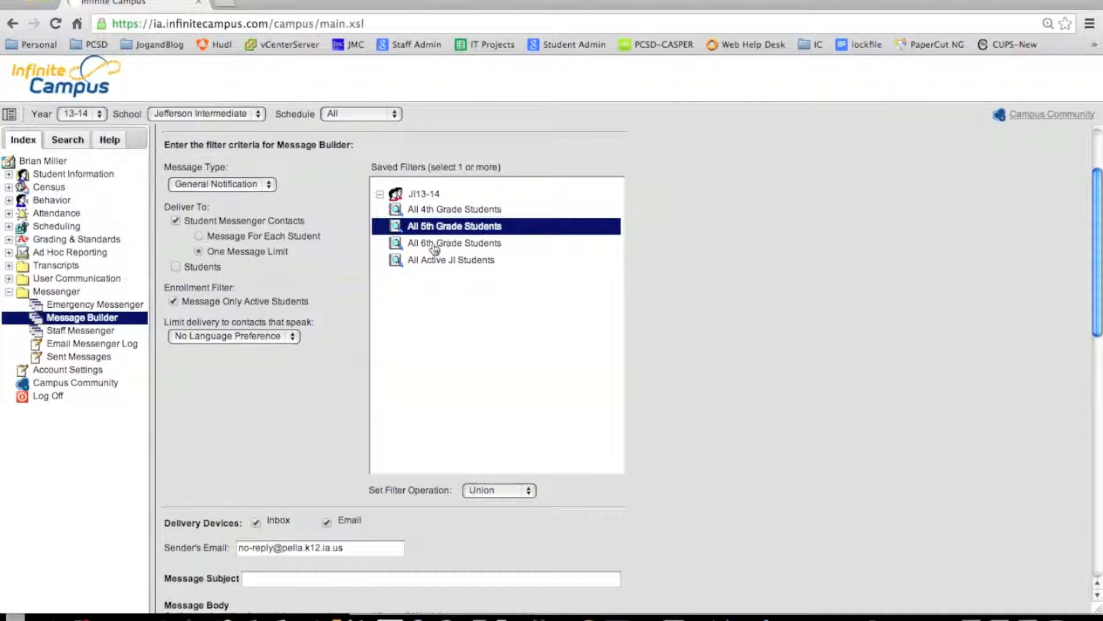
click(435, 244)
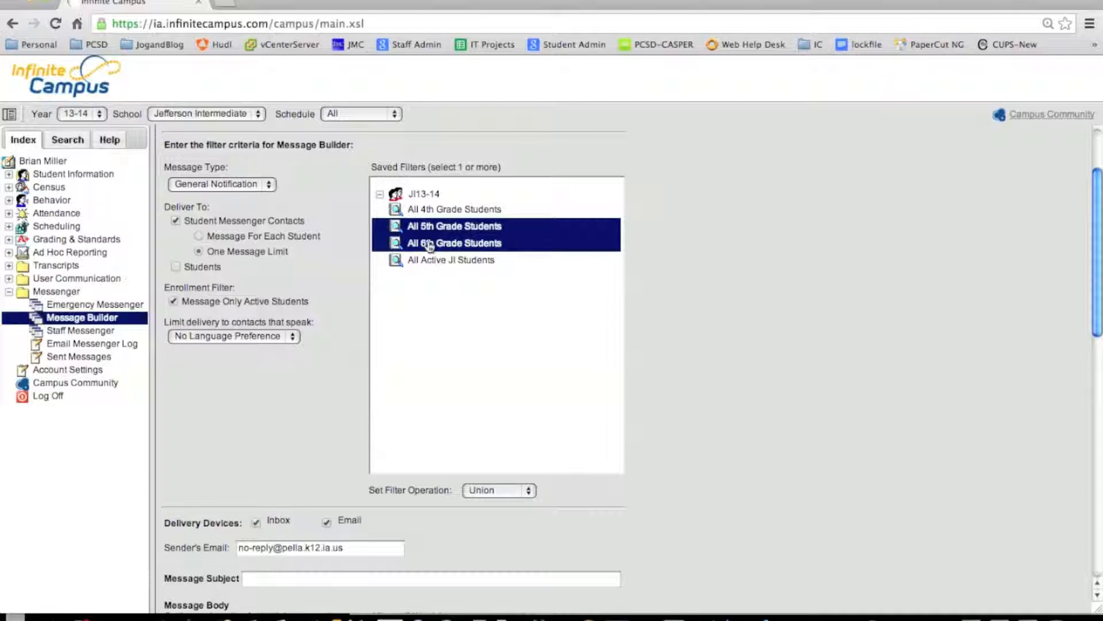
click(510, 492)
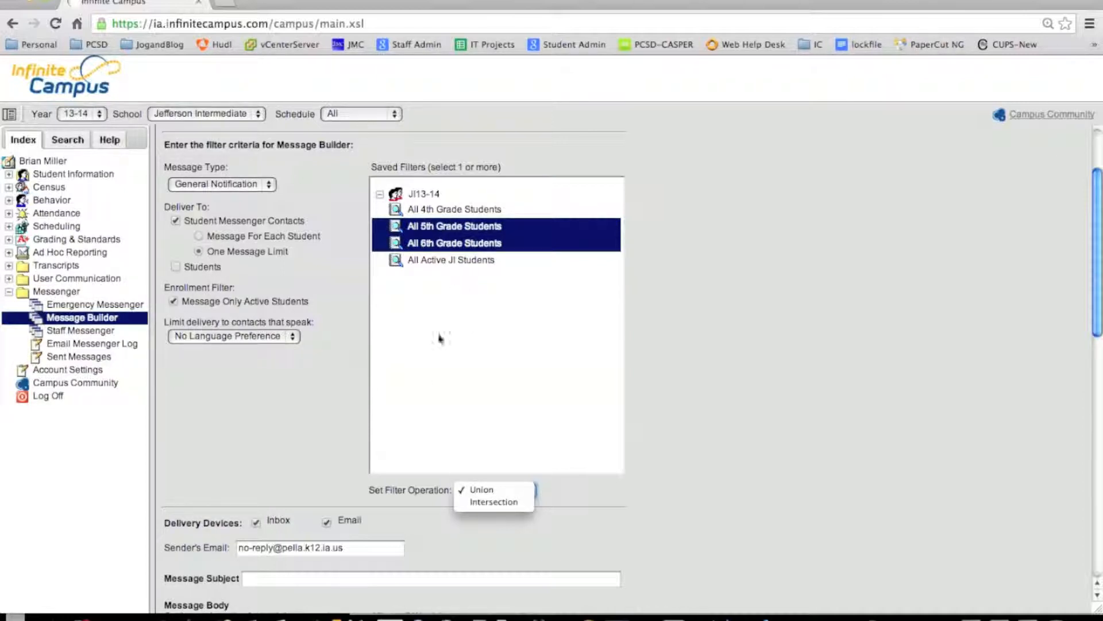
click(480, 489)
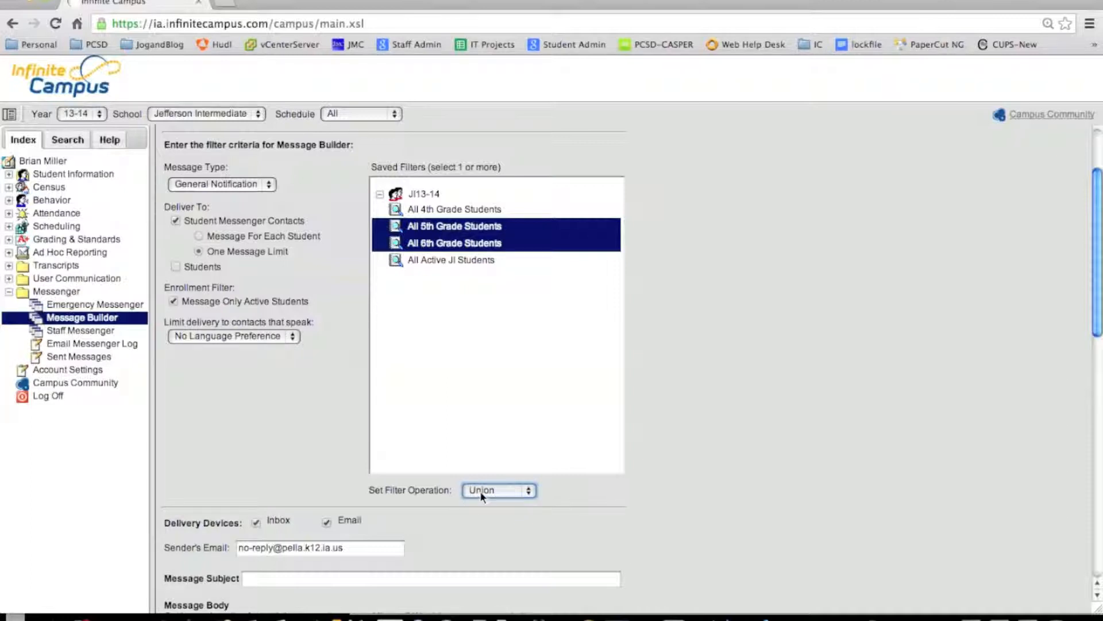
Replace the 5th and 6th grade filters with the All Active JI Students filter
click(438, 229)
click(438, 243)
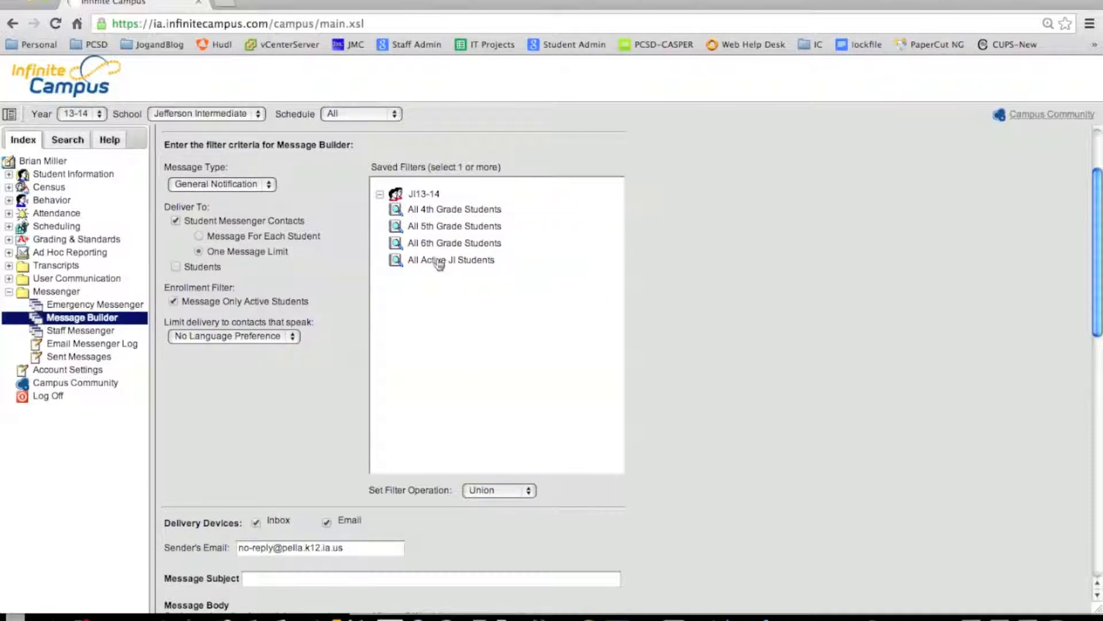
click(440, 261)
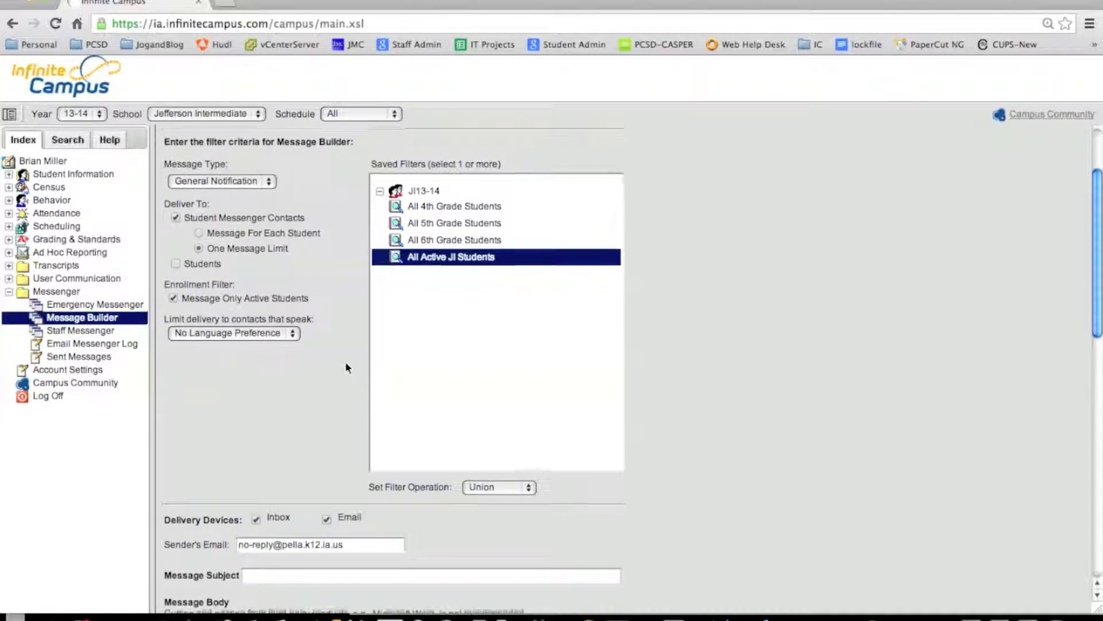
Examine the delivery devices, sender's email, message subject and body, attachment, and delivery date and time settings
scroll(346, 368, down, 2)
scroll(346, 368, down, 10)
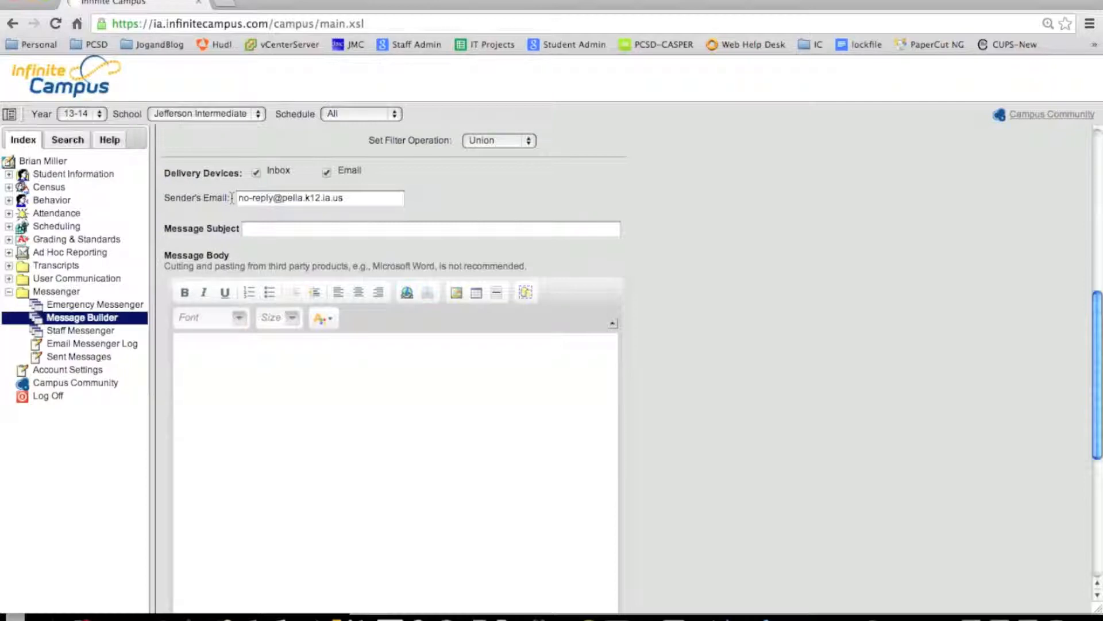
scroll(264, 230, down, 1)
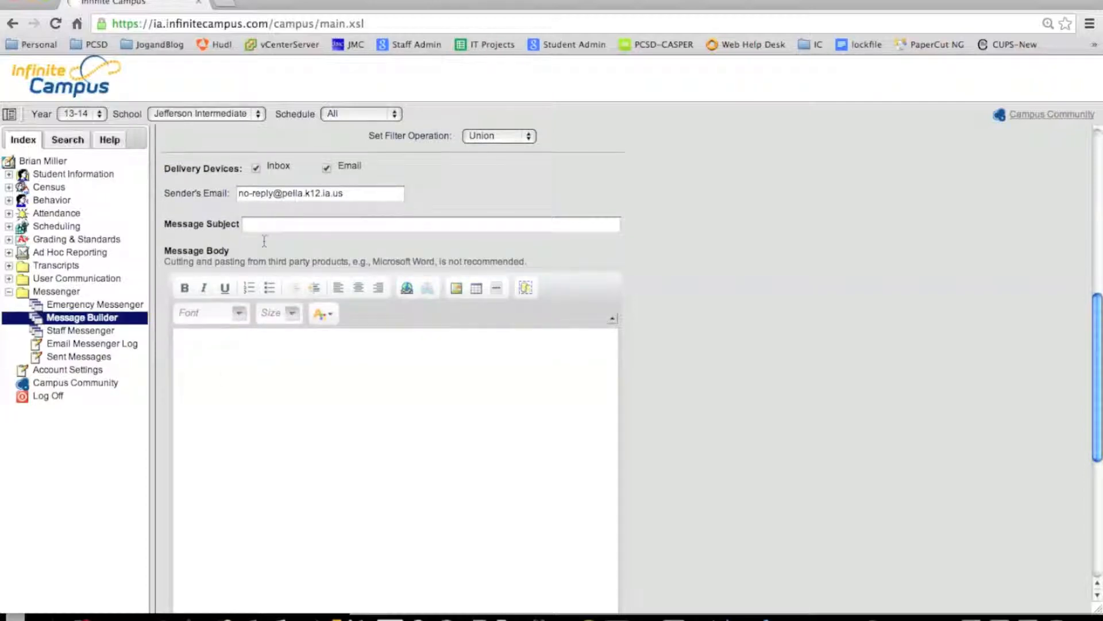
scroll(216, 376, down, 3)
click(221, 323)
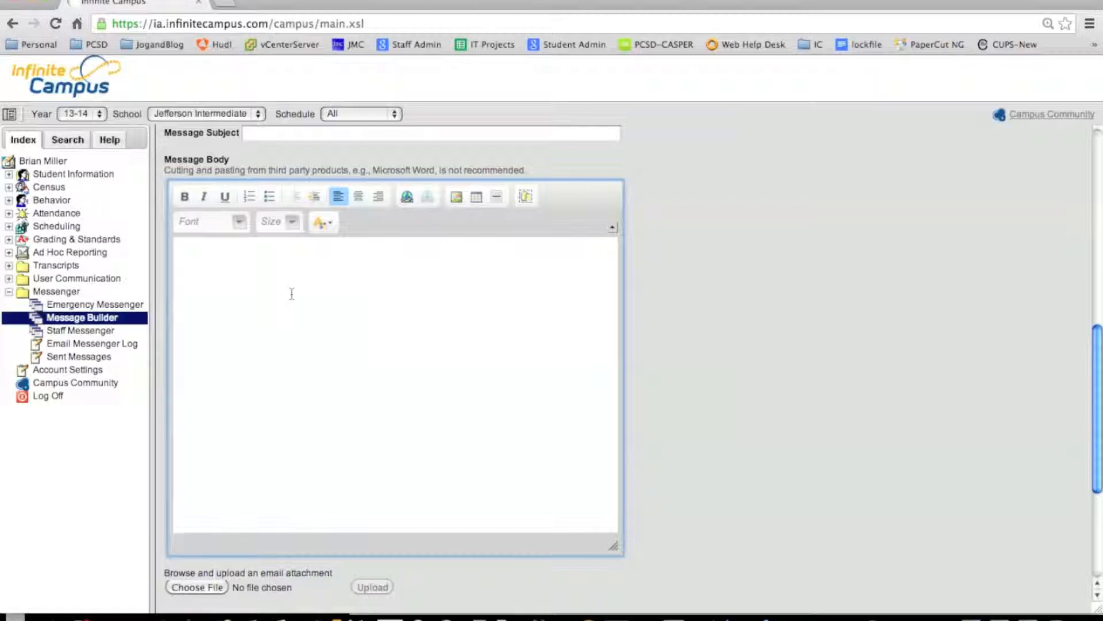
scroll(292, 294, up, 1)
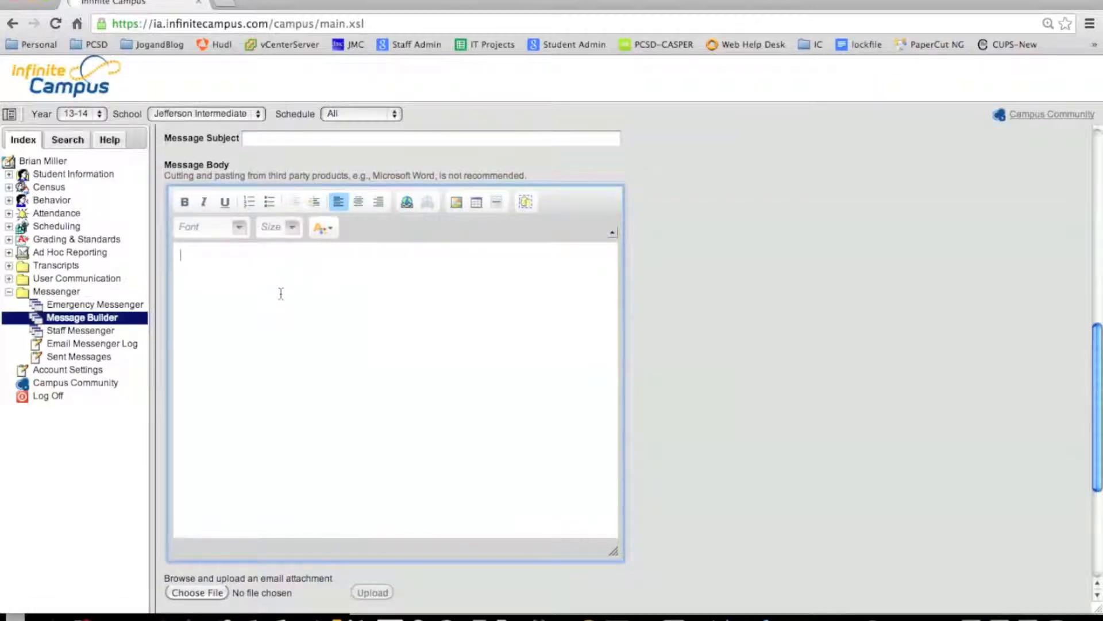
scroll(282, 299, down, 1)
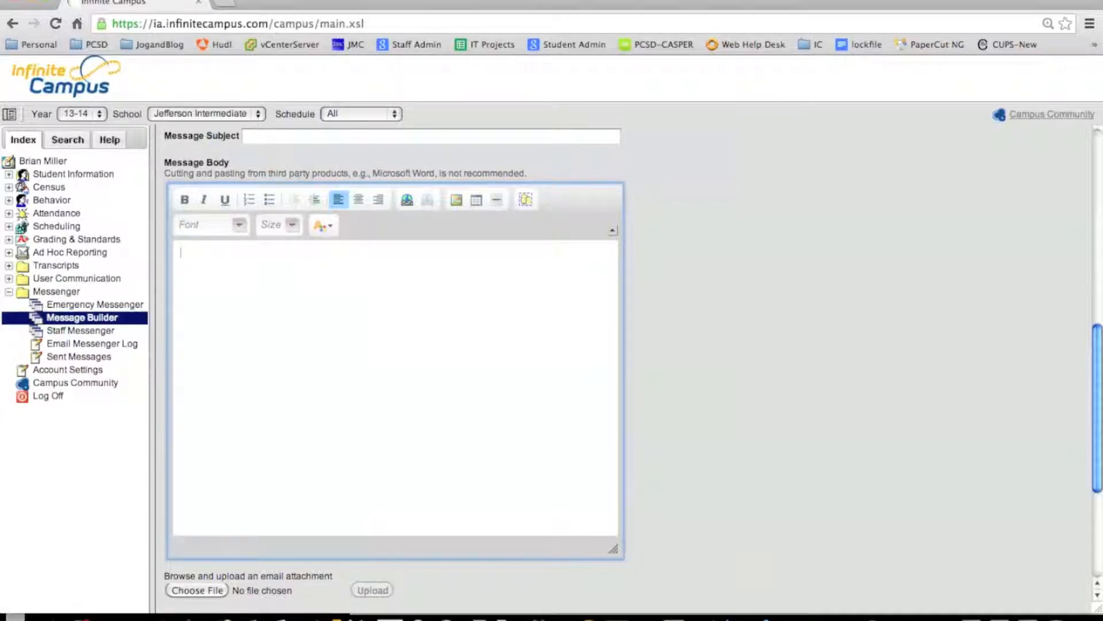
scroll(300, 332, down, 5)
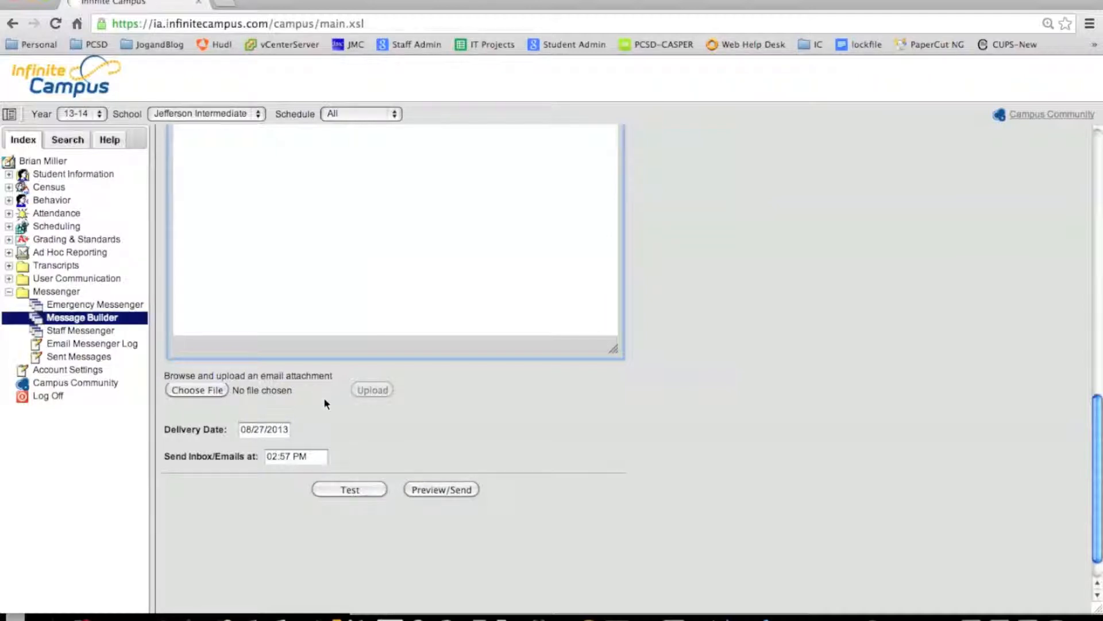
scroll(325, 403, down, 2)
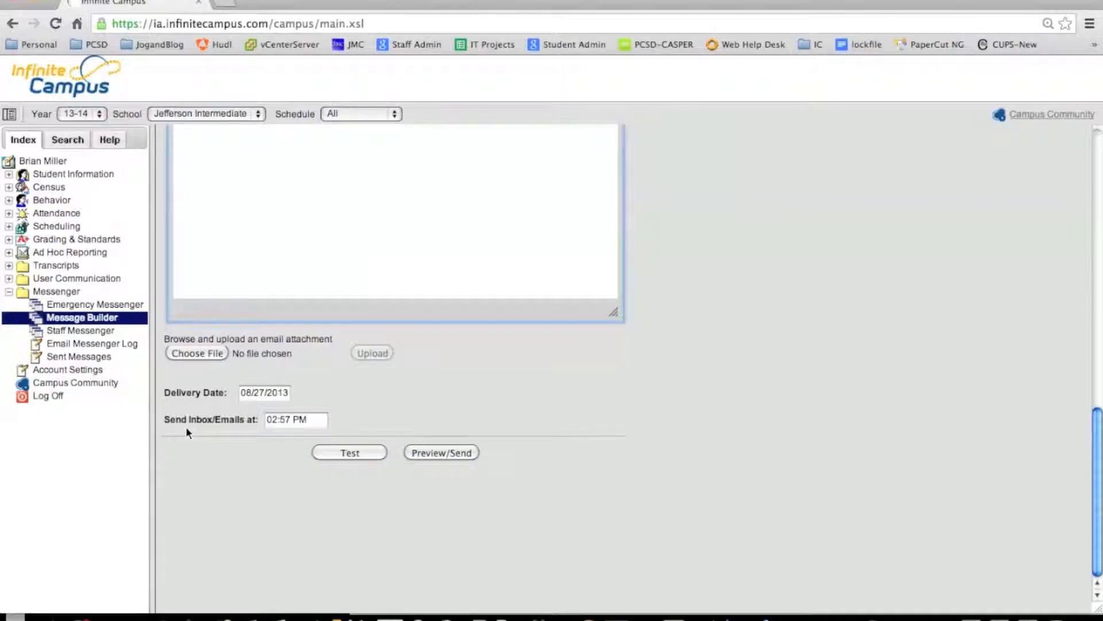
mouse_move(188, 429)
mouse_move(316, 420)
Check the selected filter criteria and try to send a test of the message
scroll(356, 452, up, 6)
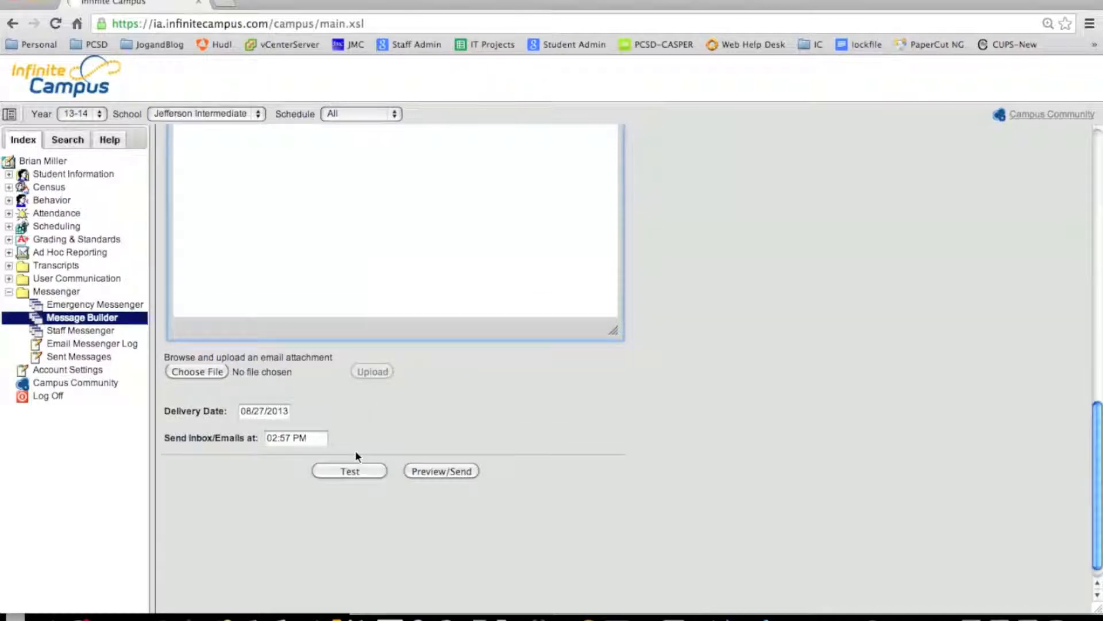
scroll(357, 454, up, 6)
scroll(356, 454, down, 12)
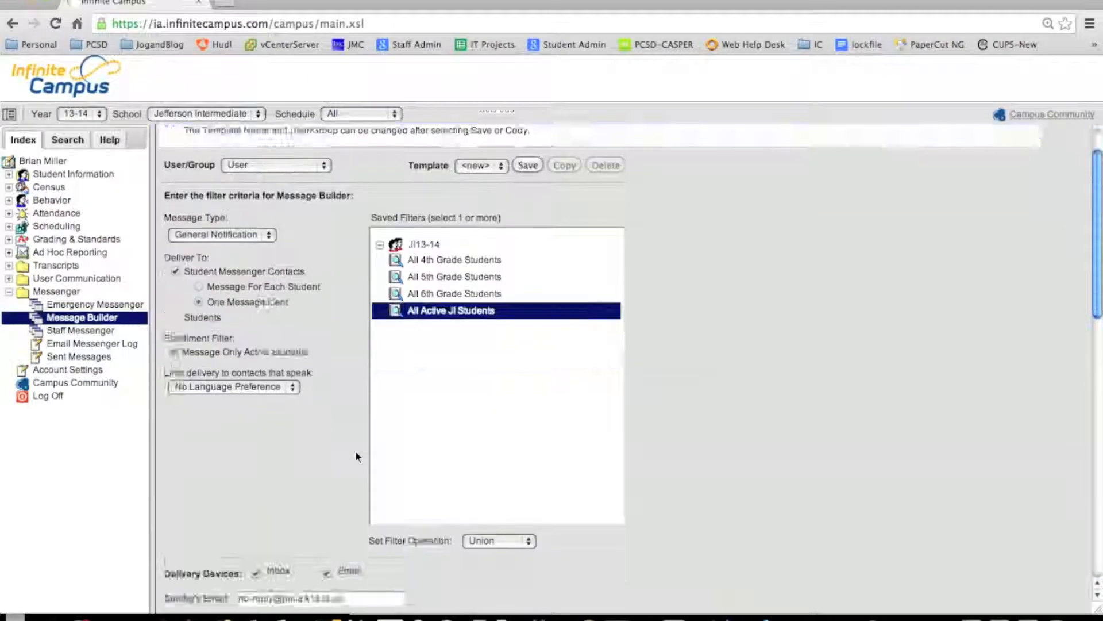
click(352, 524)
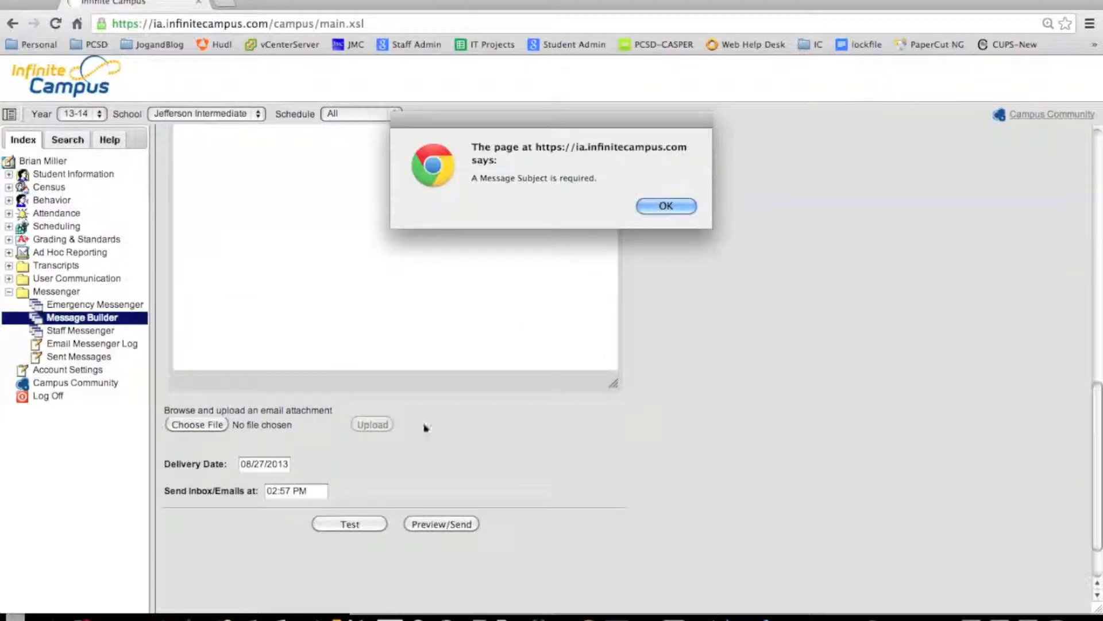
click(659, 207)
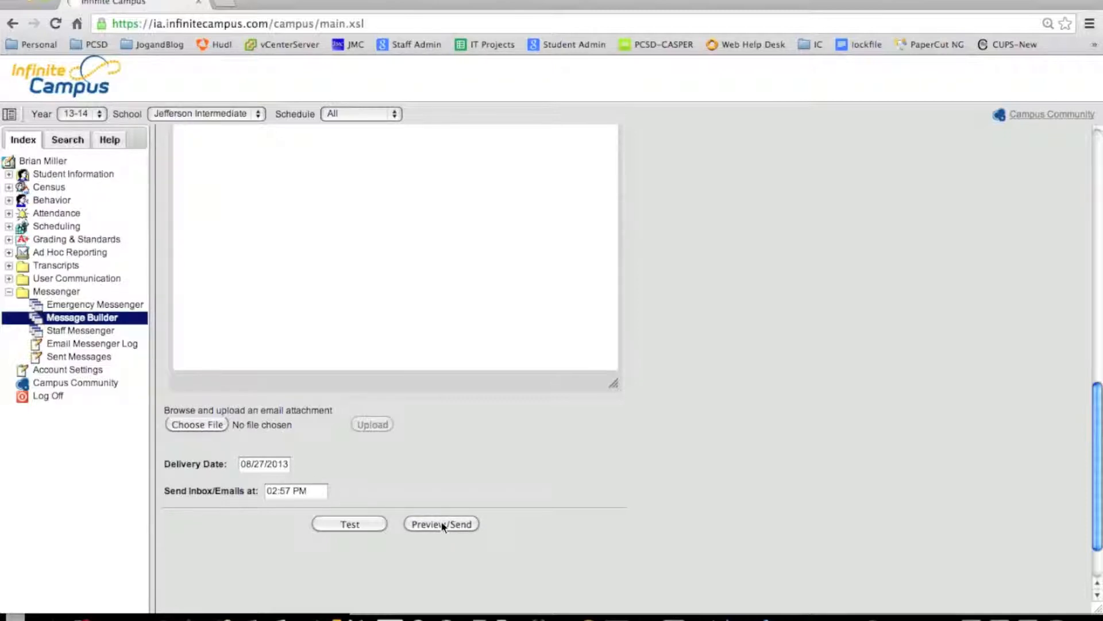
scroll(319, 311, up, 3)
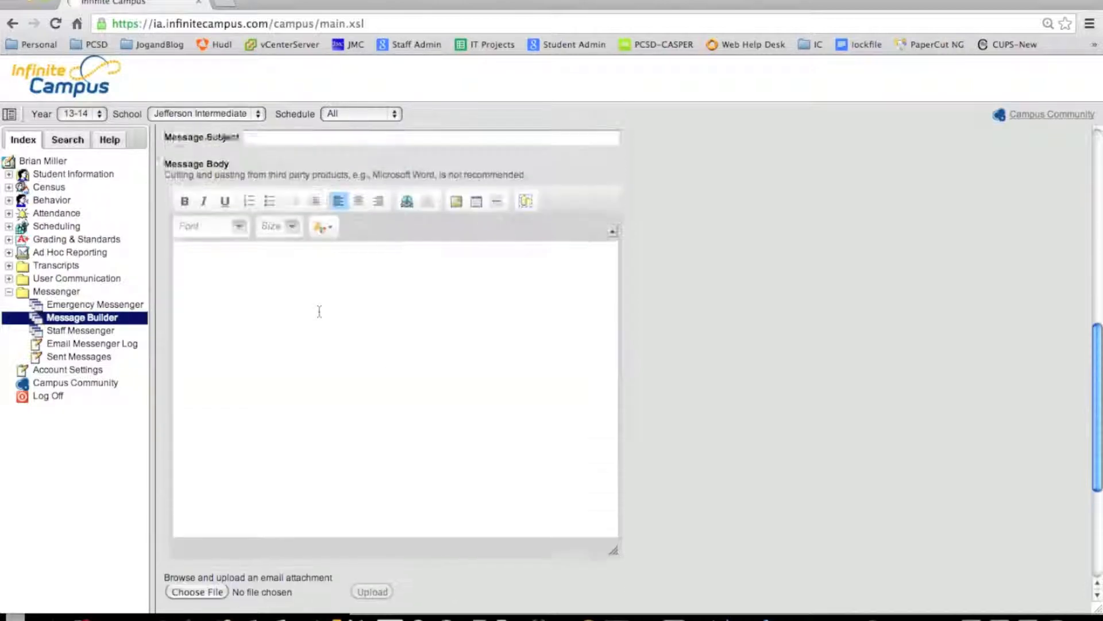
scroll(320, 311, up, 10)
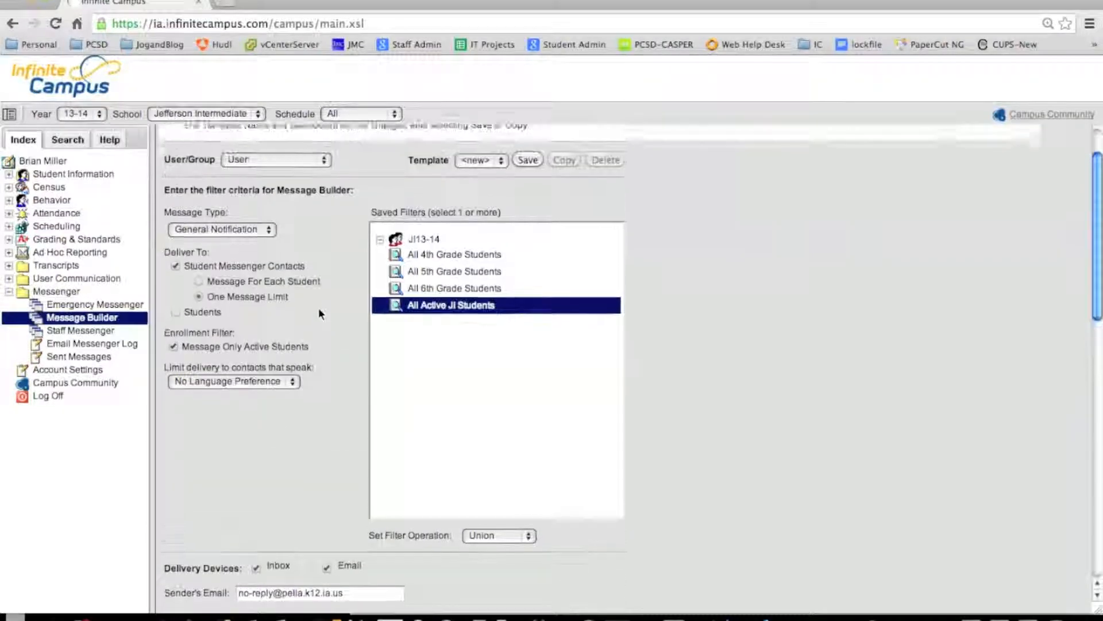
scroll(319, 308, up, 2)
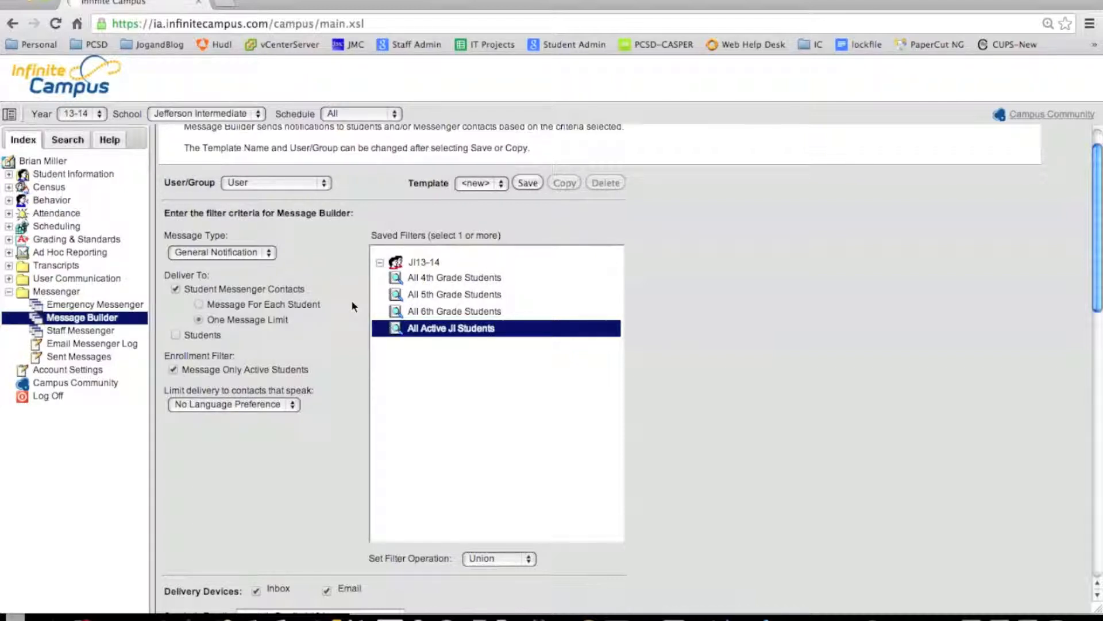
scroll(578, 183, up, 2)
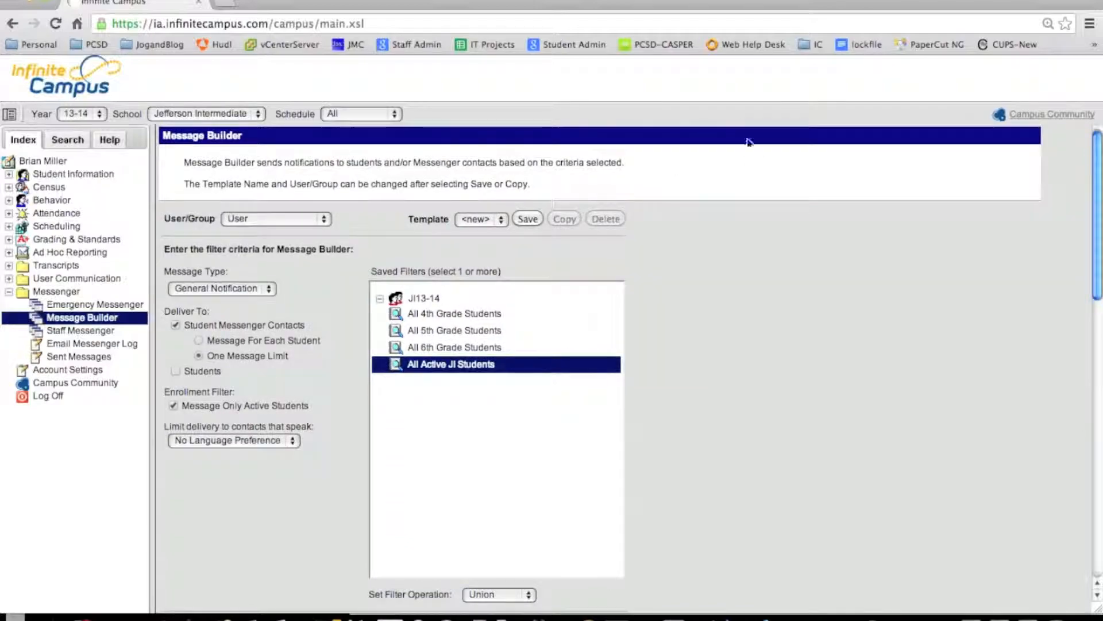